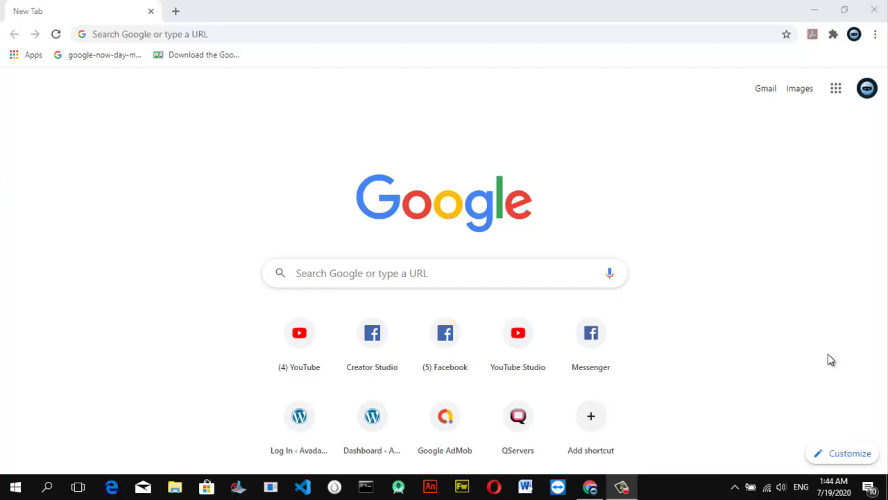
Go to facebook.com/ and choose the Creator Studio suggestion to load its Home dashboard
{"action": "left_click", "coordinate": [512, 35]}
{"action": "type", "text": "face"}
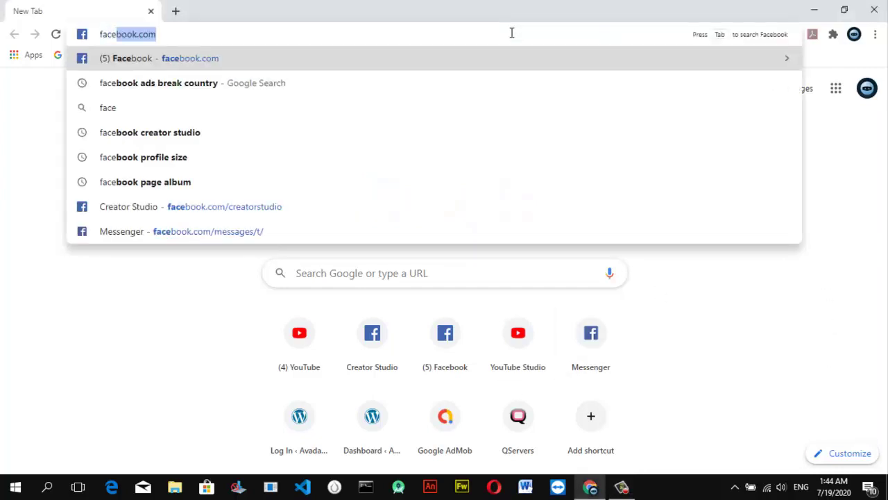
{"action": "key", "text": "Right"}
{"action": "type", "text": "/"}
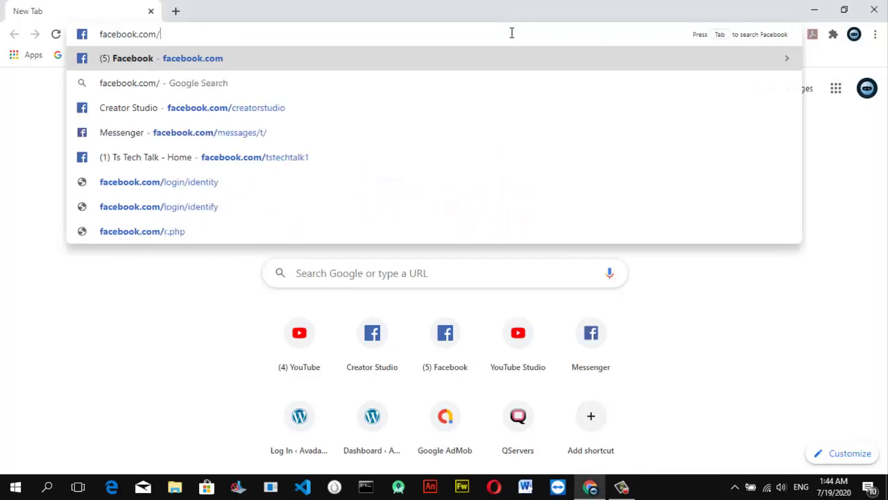
{"action": "key", "text": "Down"}
{"action": "key", "text": "Down"}
{"action": "key", "text": "Return"}
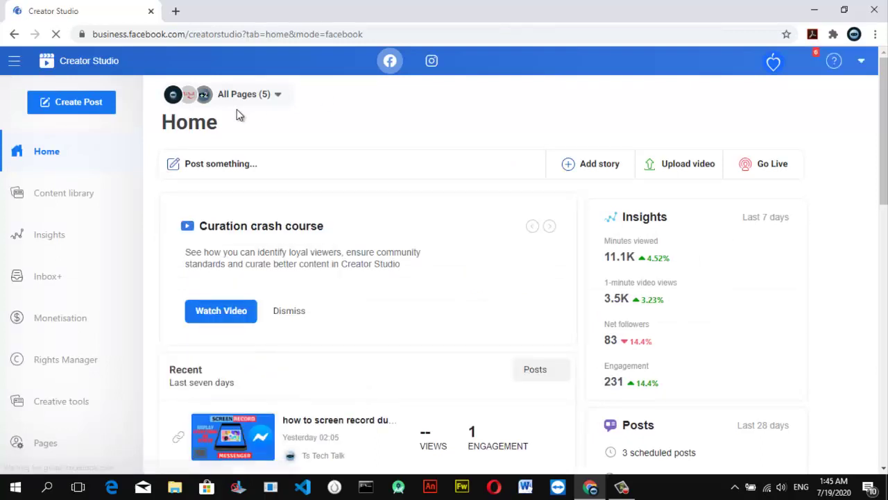
Switch to Instagram posts and cycle the Post status filter through Scheduled, Draft, then Published
{"action": "left_click", "coordinate": [432, 61]}
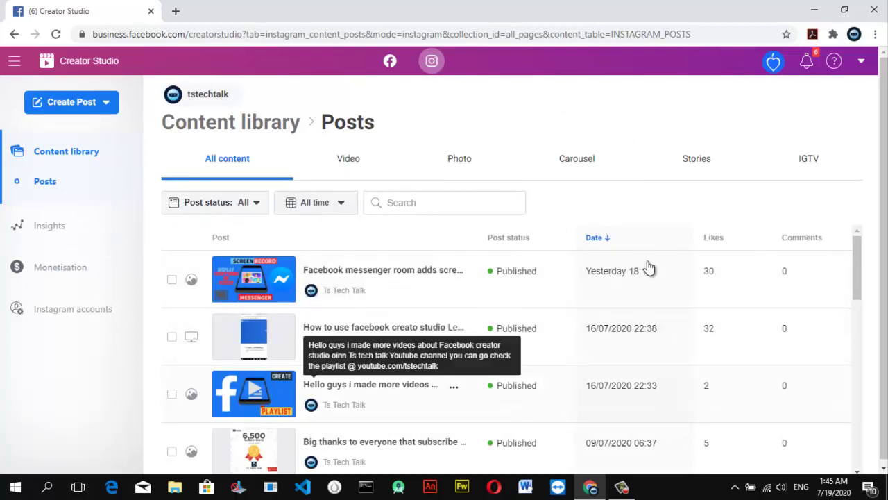
{"action": "left_click", "coordinate": [241, 205]}
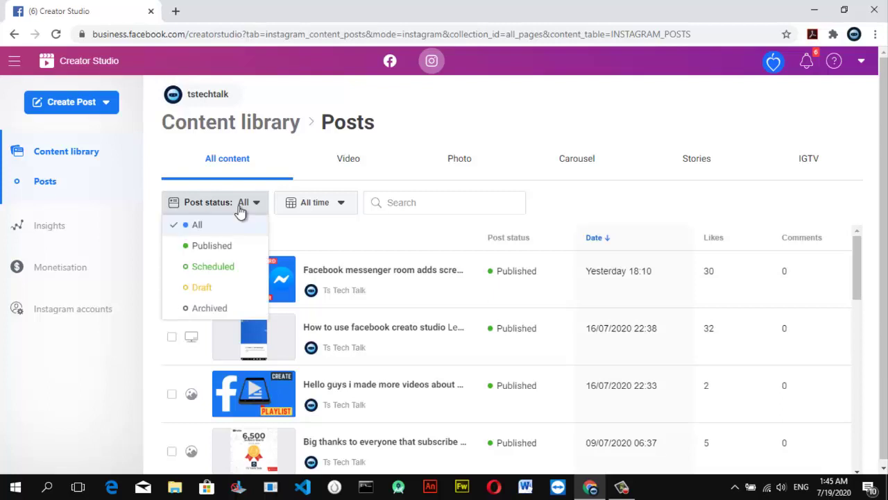
{"action": "left_click", "coordinate": [236, 267]}
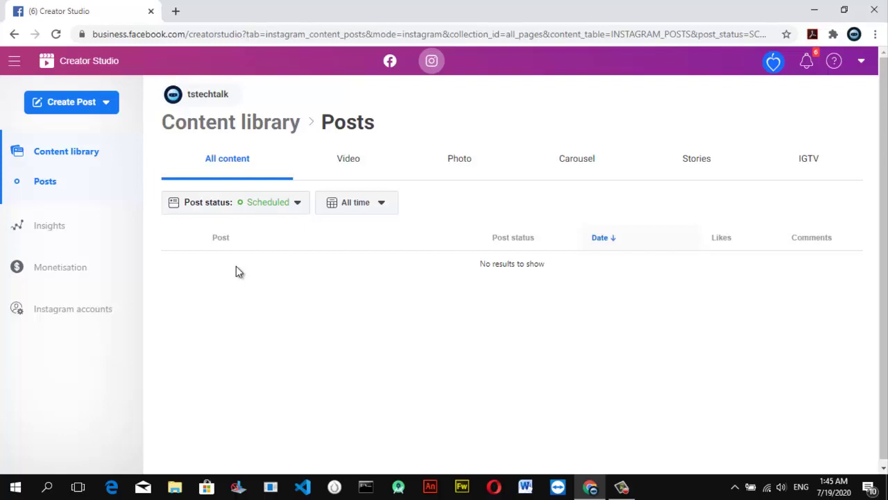
{"action": "left_click", "coordinate": [252, 206]}
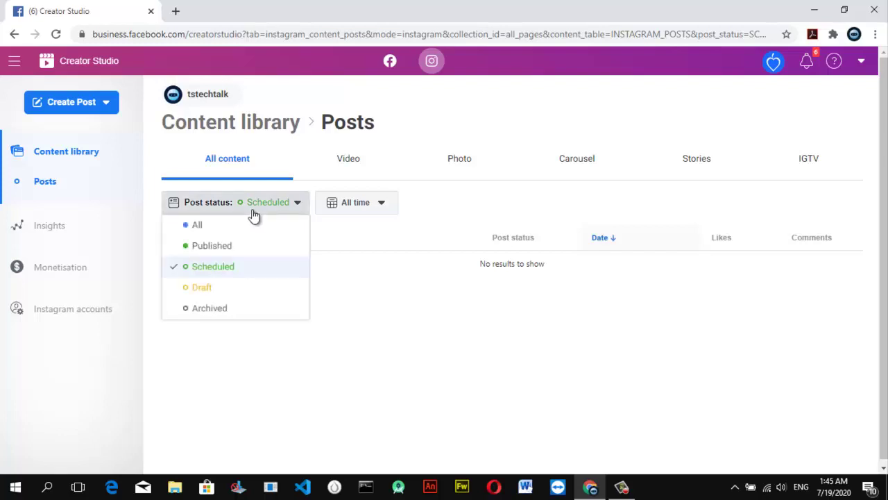
{"action": "left_click", "coordinate": [234, 288]}
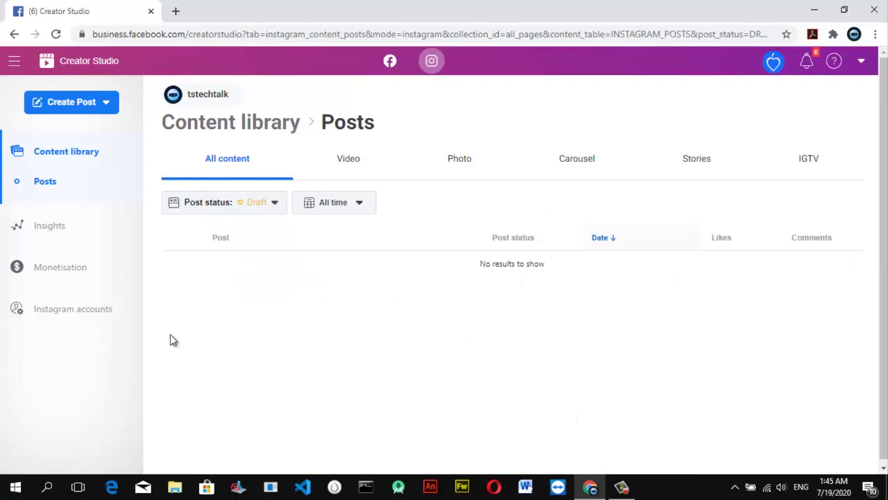
{"action": "left_click", "coordinate": [267, 203]}
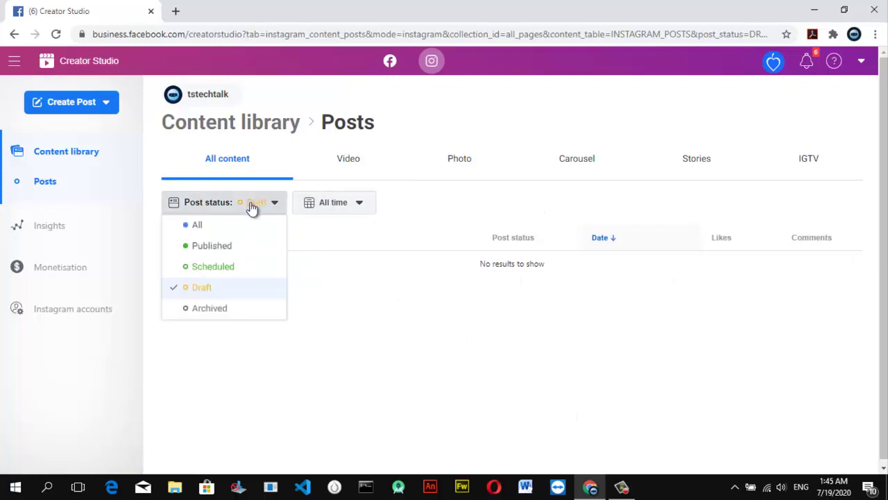
{"action": "left_click", "coordinate": [220, 243]}
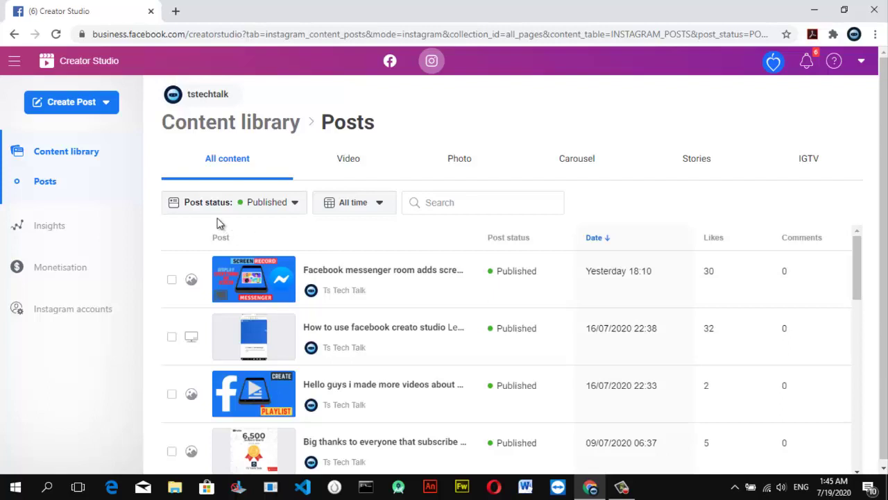
{"action": "left_click", "coordinate": [101, 106]}
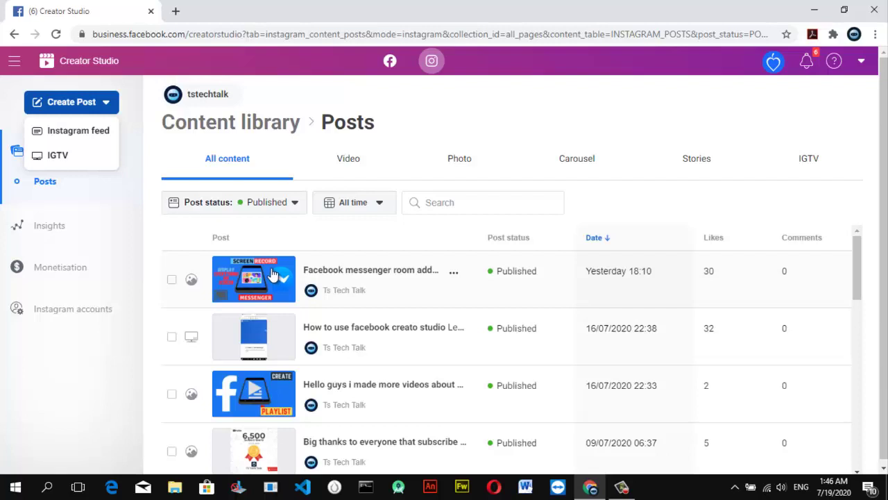
{"action": "left_click", "coordinate": [109, 104]}
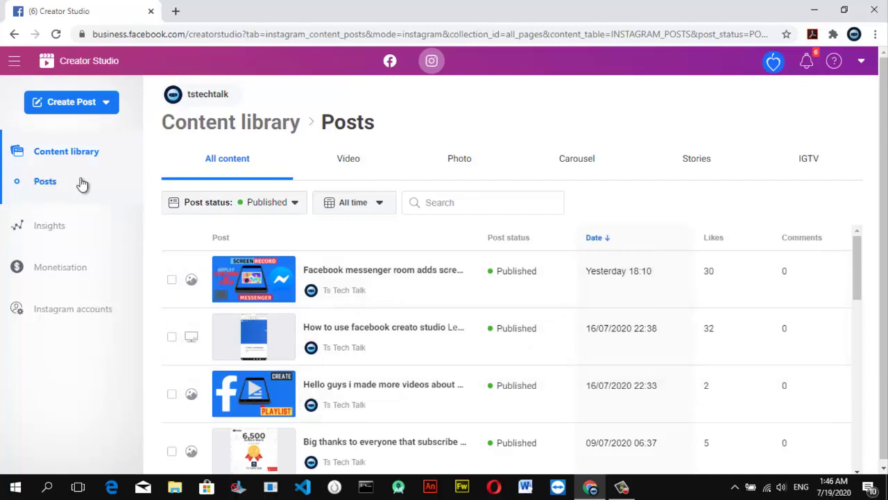
Open Instagram Insights and dismiss the WooCommerce and Microsoft Nigeria mail notifications
{"action": "left_click", "coordinate": [70, 229]}
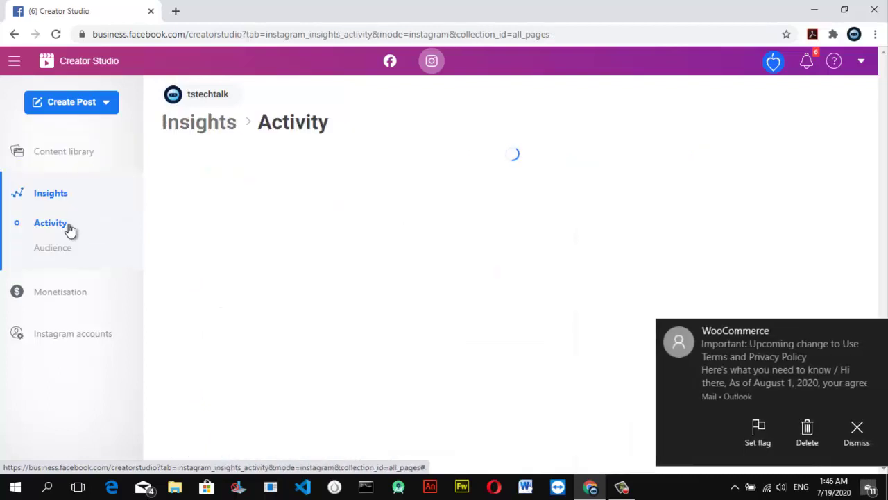
{"action": "left_click", "coordinate": [857, 433]}
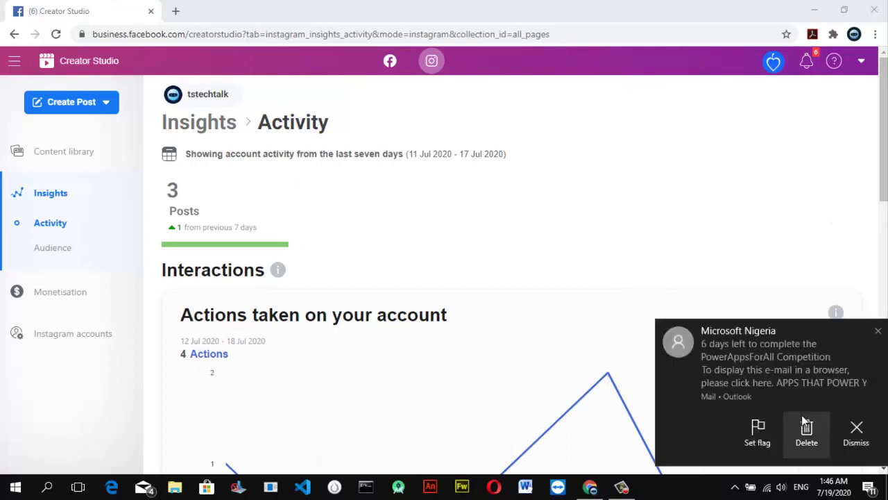
{"action": "left_click", "coordinate": [855, 427]}
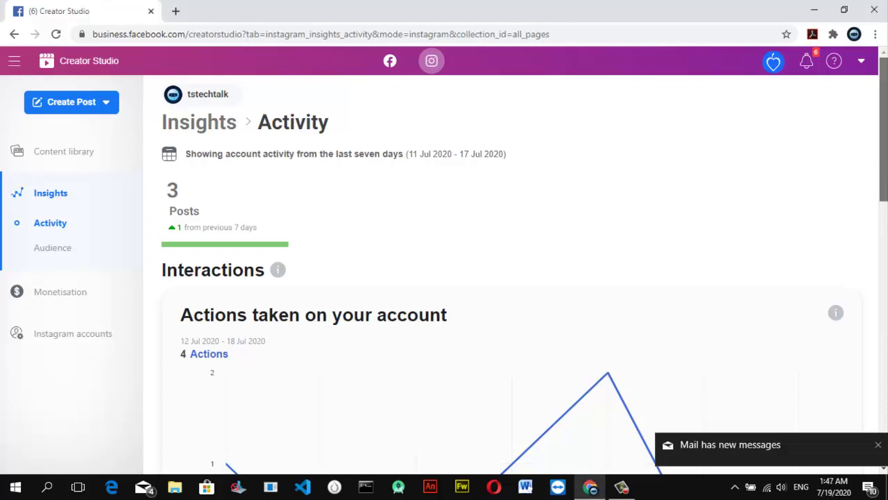
Scroll through the Activity charts: 3 posts, 4 actions, 4 profile visits, 41 accounts reached
{"action": "scroll", "coordinate": [887, 163], "scroll_direction": "down", "scroll_amount": 3}
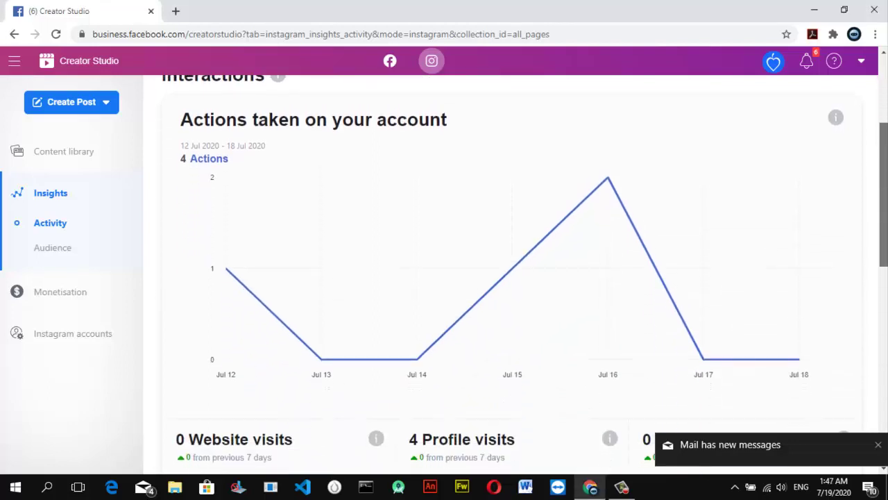
{"action": "mouse_move", "coordinate": [606, 192]}
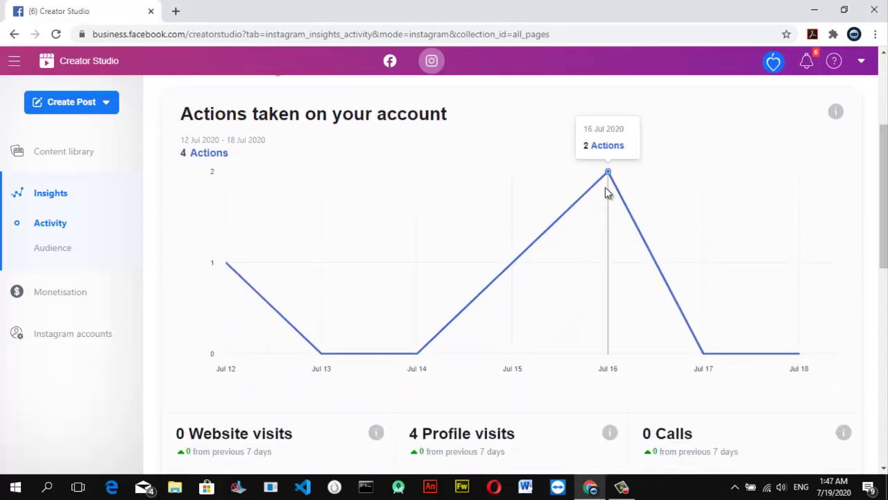
{"action": "mouse_move", "coordinate": [670, 270]}
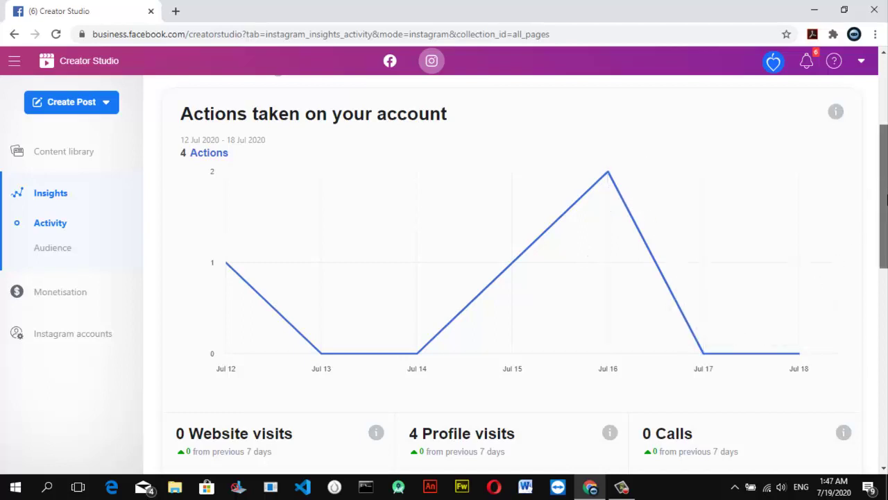
{"action": "left_click_drag", "start_coordinate": [885, 196], "coordinate": [886, 266]}
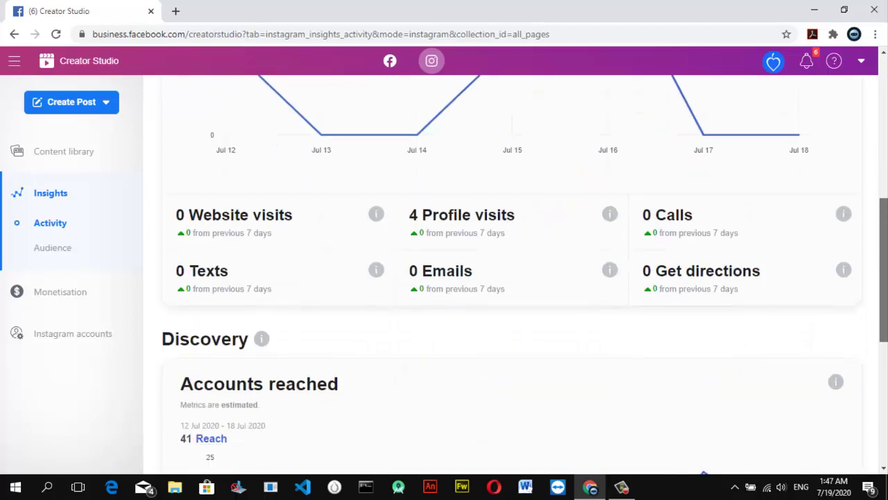
{"action": "left_click_drag", "start_coordinate": [885, 265], "coordinate": [878, 89]}
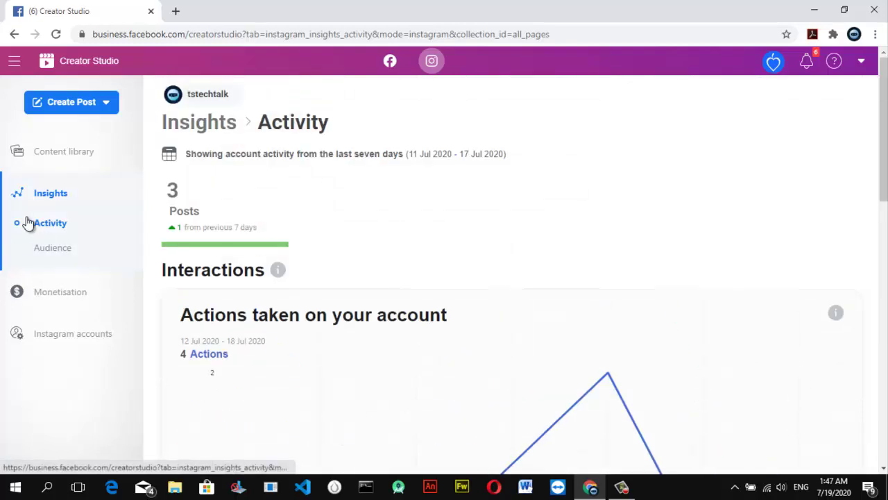
Open Audience insights and scroll down to top countries (Nigeria 34%) and towns/cities (Lagos first)
{"action": "left_click", "coordinate": [45, 253]}
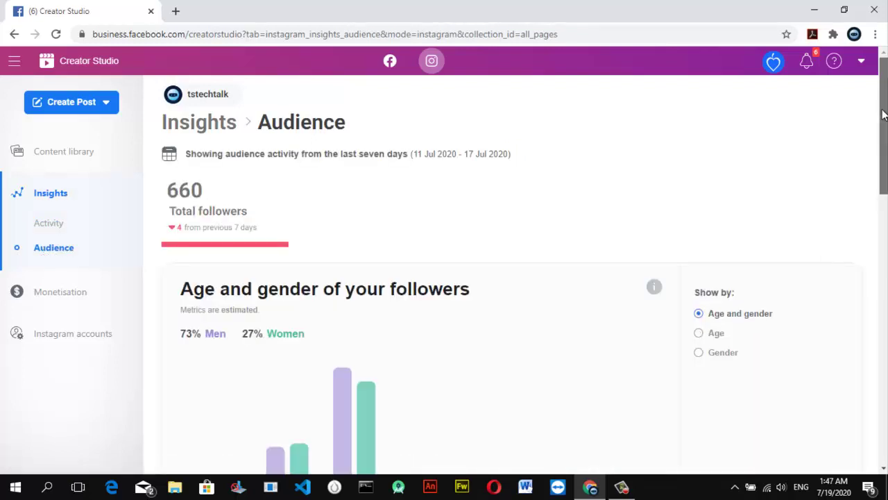
{"action": "scroll", "coordinate": [884, 109], "scroll_direction": "down", "scroll_amount": 4}
{"action": "scroll", "coordinate": [825, 180], "scroll_direction": "up", "scroll_amount": 1}
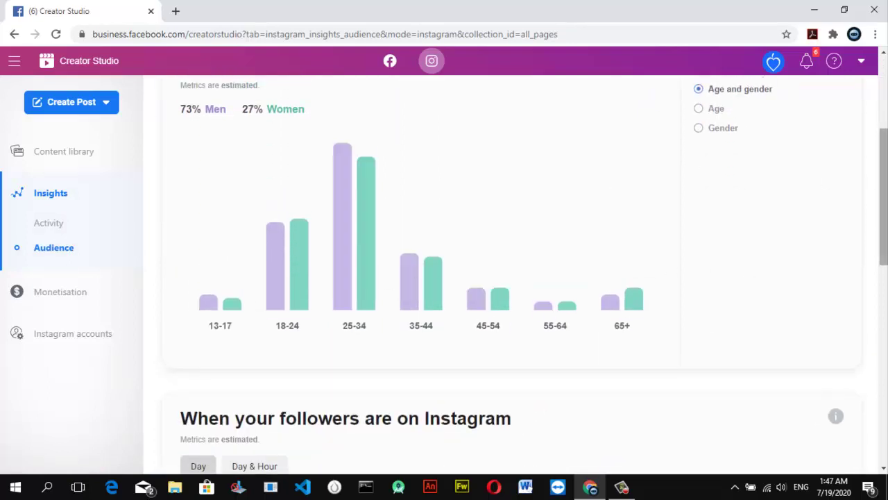
{"action": "scroll", "coordinate": [882, 208], "scroll_direction": "down", "scroll_amount": 1}
{"action": "scroll", "coordinate": [883, 222], "scroll_direction": "down", "scroll_amount": 6}
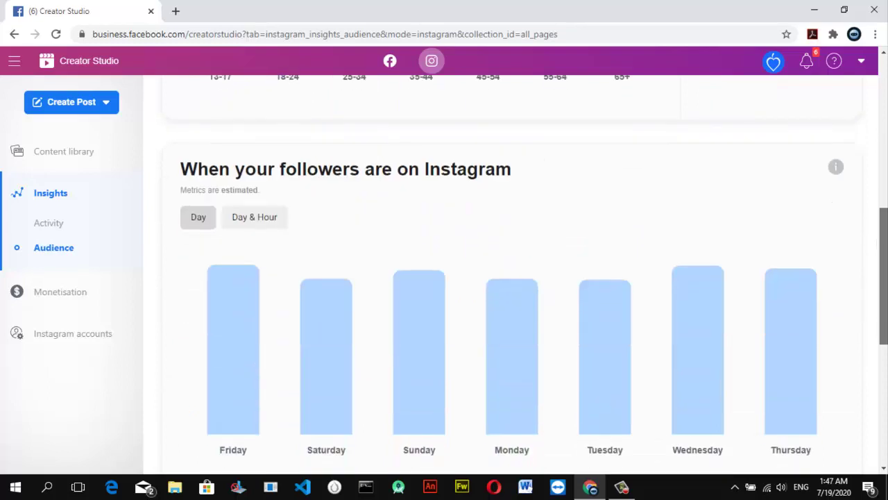
{"action": "scroll", "coordinate": [883, 368], "scroll_direction": "down", "scroll_amount": 1}
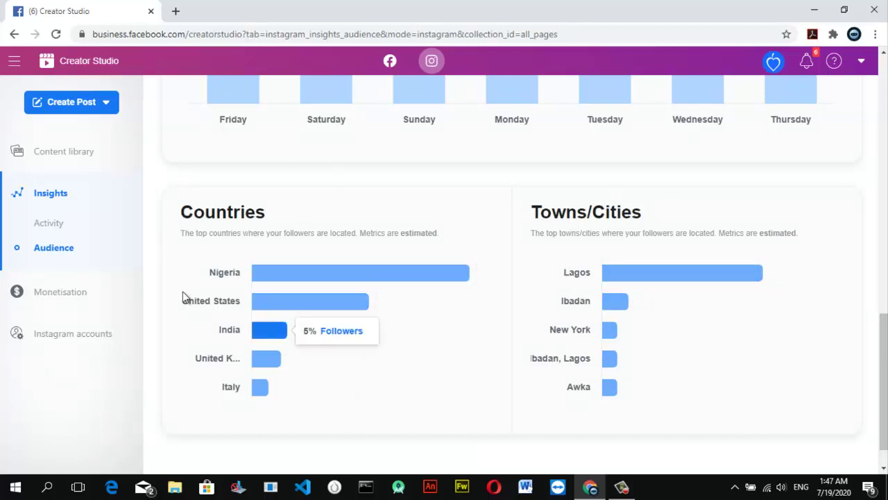
Open Instagram Monetisation and show the Branded content Apply tab's portfolio requirements
{"action": "left_click", "coordinate": [61, 297]}
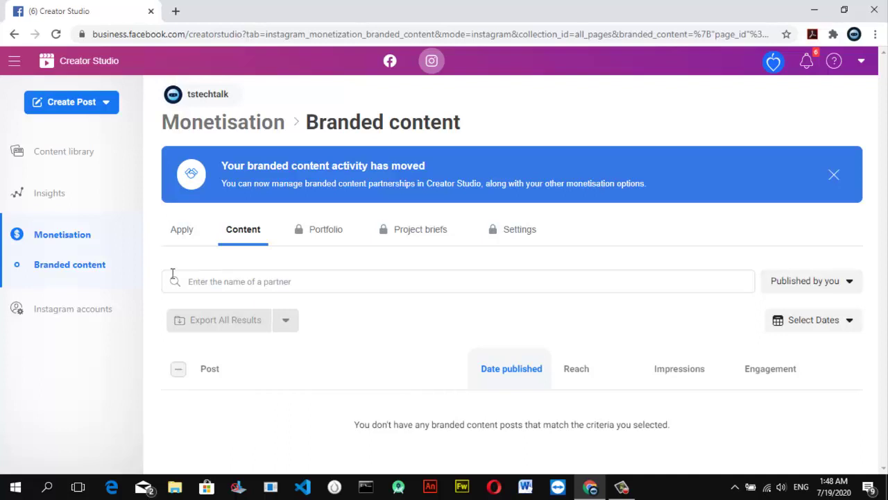
{"action": "left_click", "coordinate": [178, 230]}
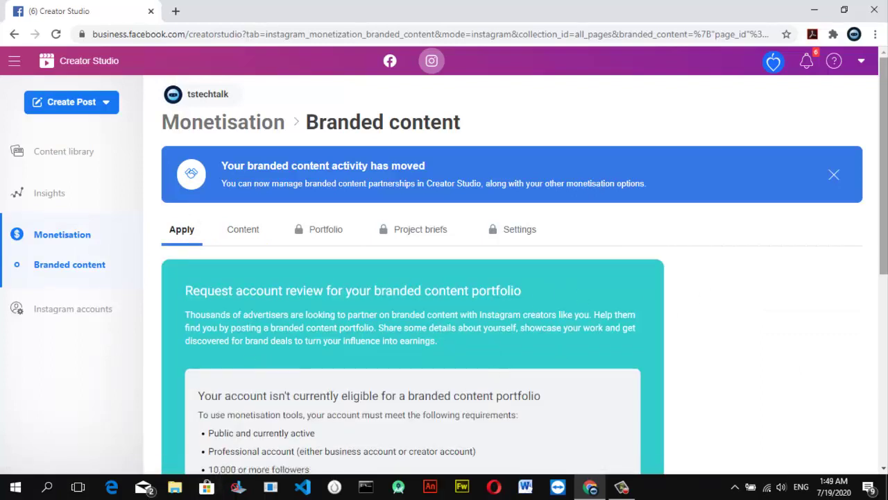
{"action": "scroll", "coordinate": [548, 251], "scroll_direction": "down", "scroll_amount": 2}
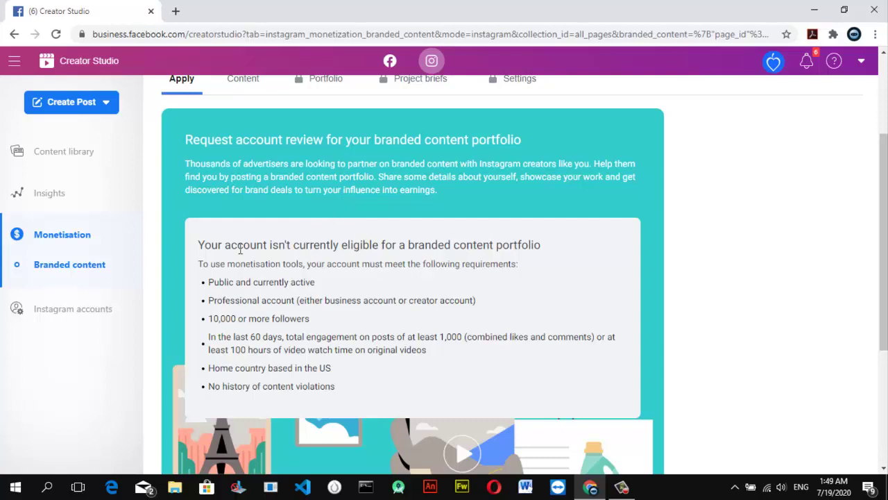
Select the eligibility requirements list, then deselect it and scroll back near the top
{"action": "left_click_drag", "start_coordinate": [369, 393], "coordinate": [205, 286]}
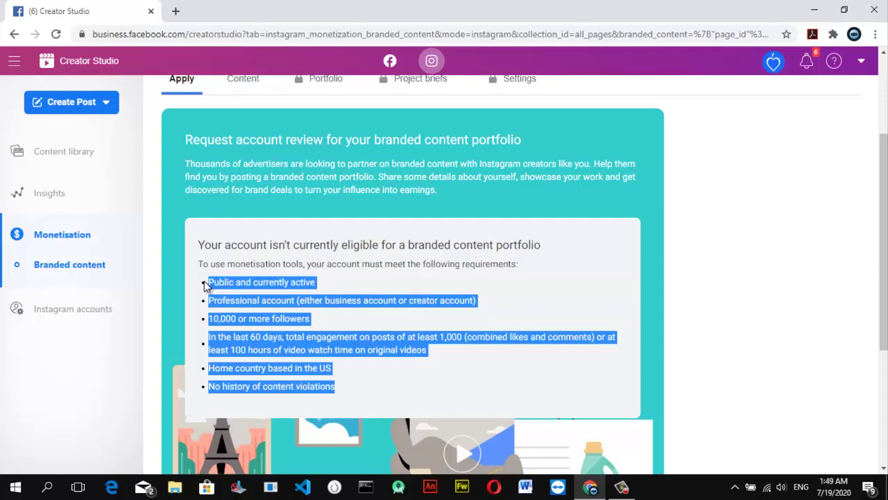
{"action": "left_click_drag", "start_coordinate": [882, 243], "coordinate": [883, 354]}
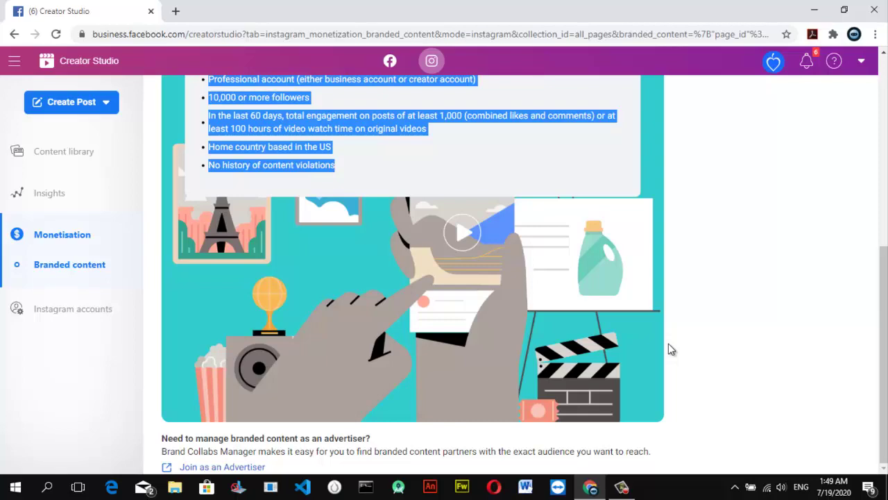
{"action": "scroll", "coordinate": [761, 204], "scroll_direction": "up", "scroll_amount": 5}
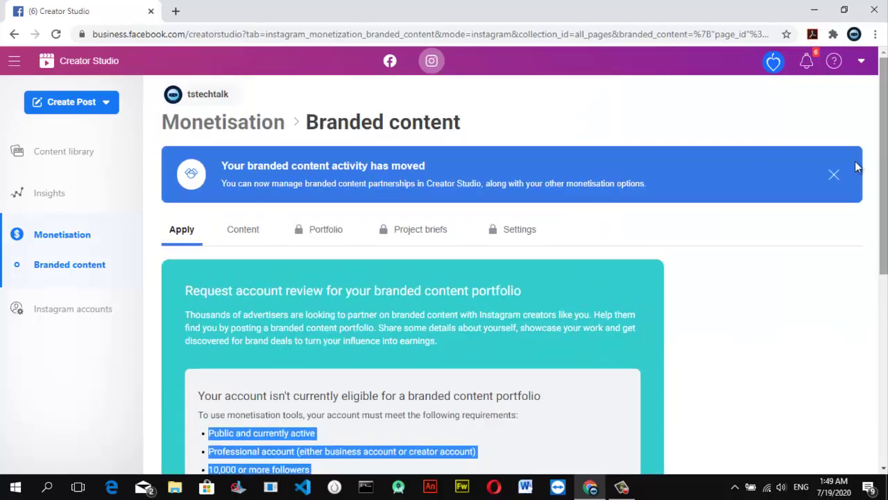
{"action": "left_click", "coordinate": [805, 254]}
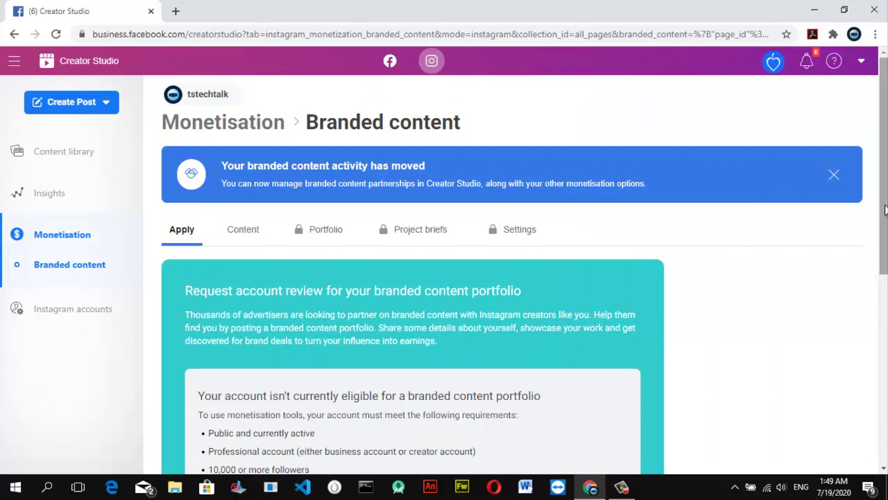
{"action": "left_click_drag", "start_coordinate": [885, 213], "coordinate": [846, 244]}
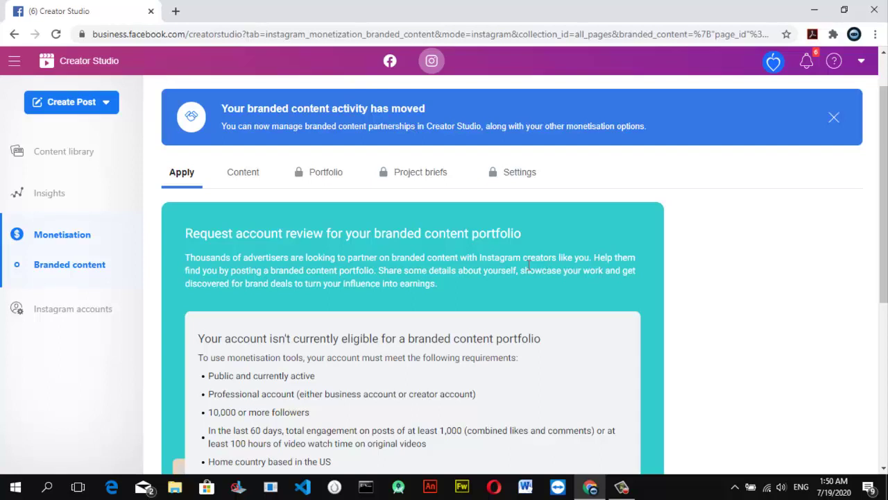
Switch to the Facebook side and open the Monetisation overview
{"action": "left_click", "coordinate": [390, 61]}
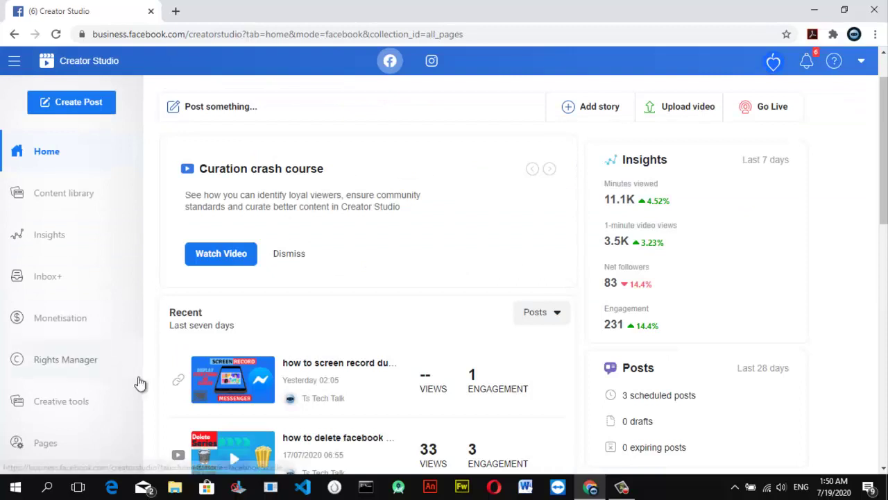
{"action": "left_click", "coordinate": [83, 326]}
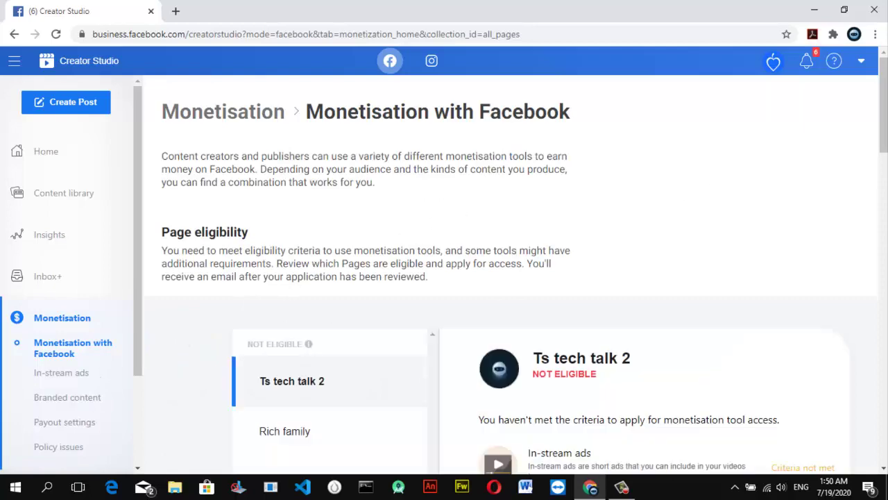
{"action": "left_click_drag", "start_coordinate": [881, 135], "coordinate": [881, 195]}
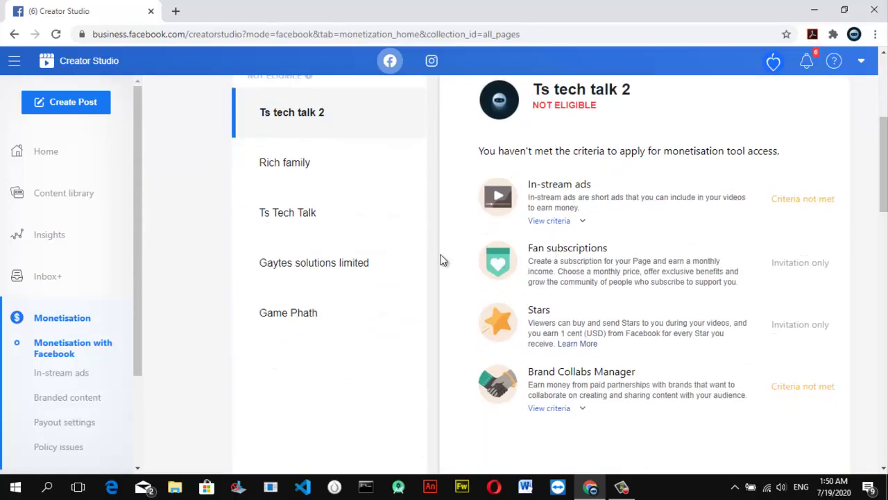
Show Ts Tech Talk's eligibility details and expand the Brand Collabs Manager criteria
{"action": "left_click", "coordinate": [284, 212]}
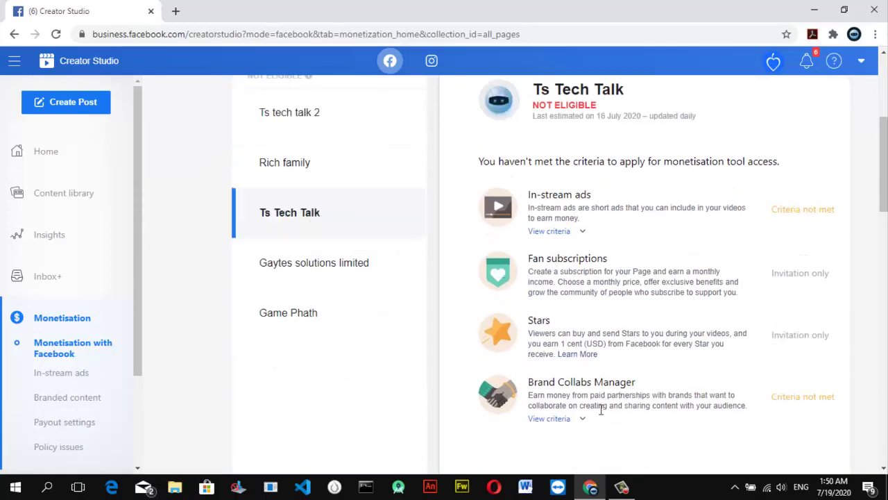
{"action": "left_click", "coordinate": [580, 419]}
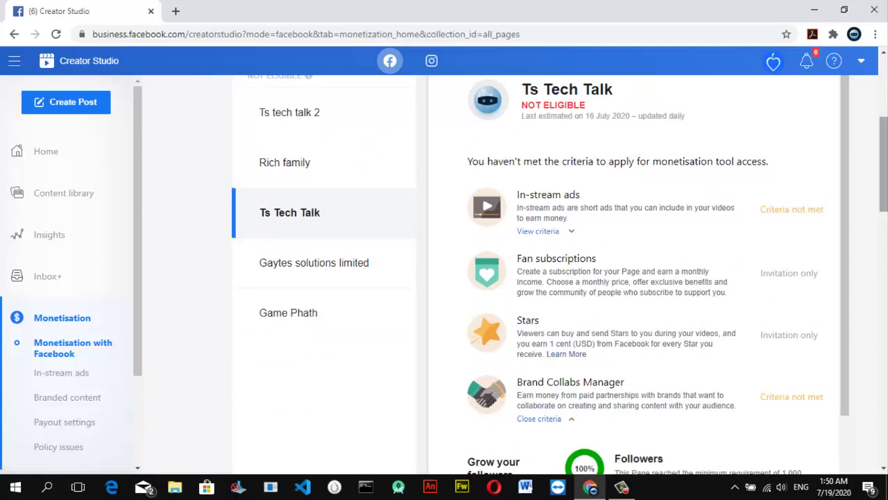
{"action": "scroll", "coordinate": [582, 423], "scroll_direction": "down", "scroll_amount": 4}
{"action": "scroll", "coordinate": [615, 257], "scroll_direction": "up", "scroll_amount": 1}
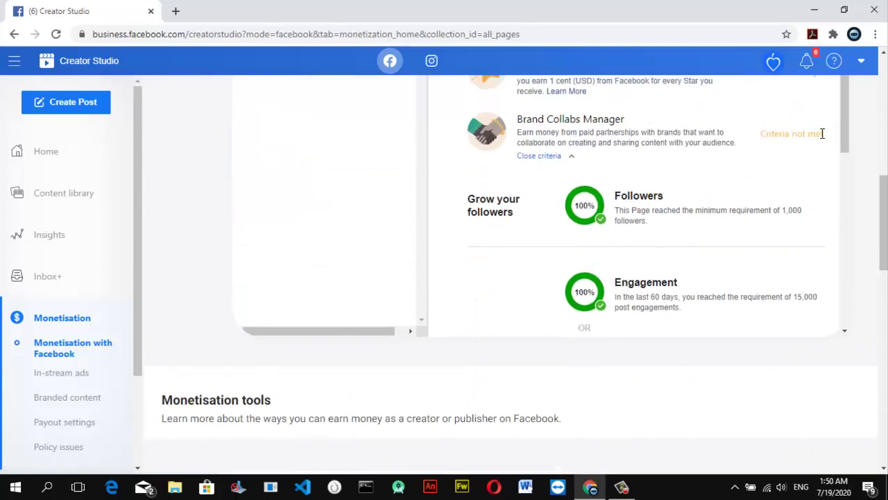
{"action": "left_click_drag", "start_coordinate": [845, 124], "coordinate": [860, 226]}
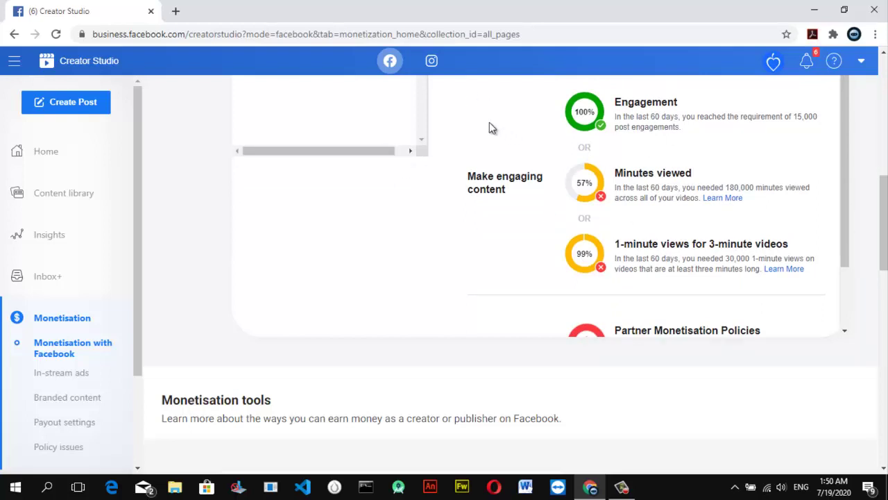
Switch to Instagram Monetisation, choose the Apply tab and scroll to the six requirements
{"action": "left_click", "coordinate": [431, 61]}
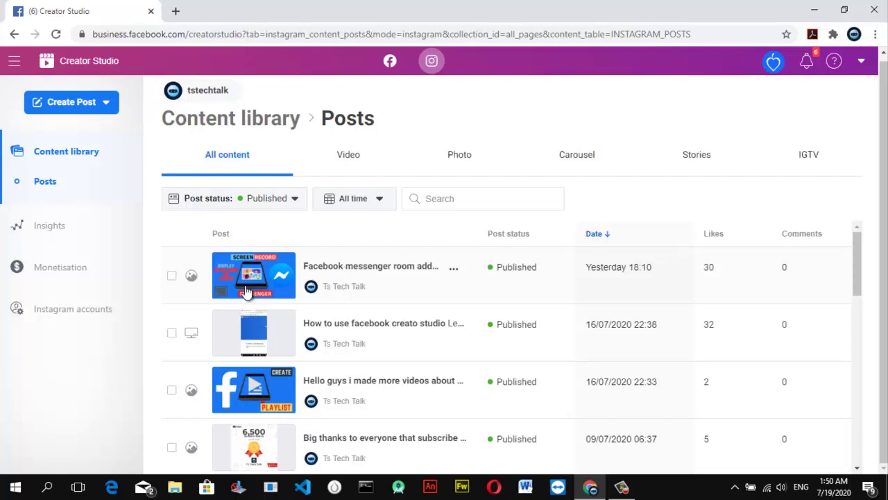
{"action": "left_click", "coordinate": [59, 276]}
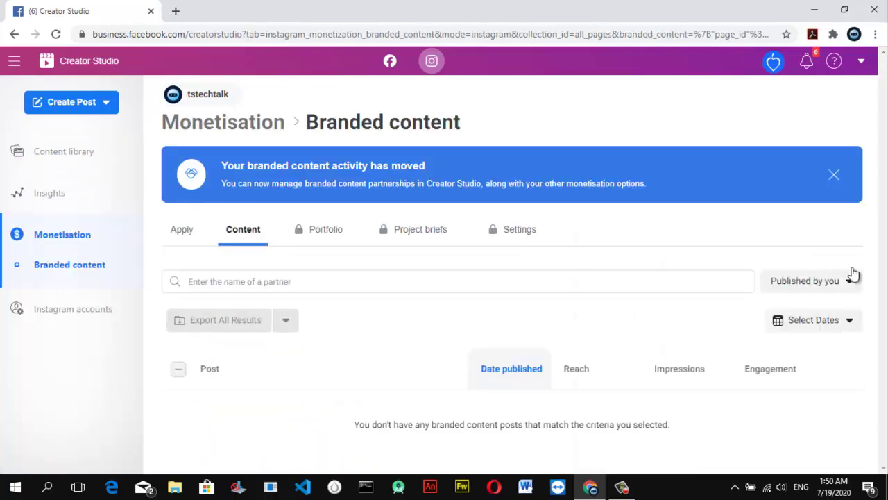
{"action": "left_click", "coordinate": [198, 236]}
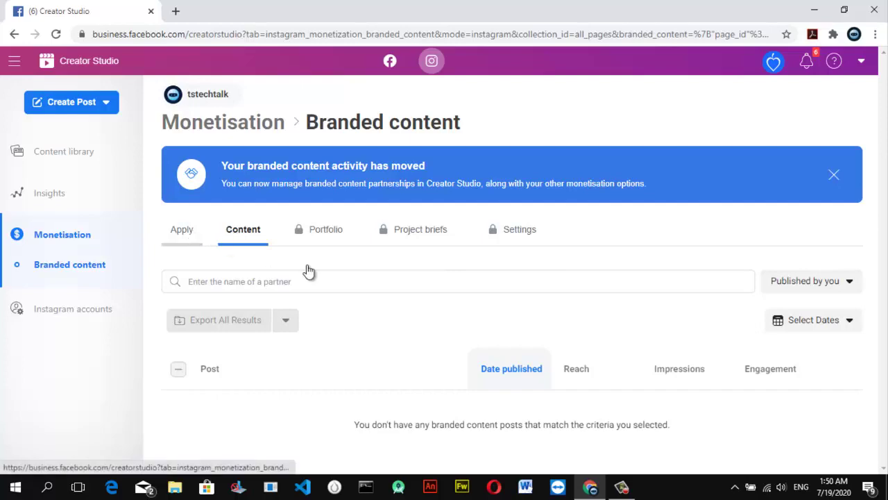
{"action": "scroll", "coordinate": [722, 245], "scroll_direction": "down", "scroll_amount": 4}
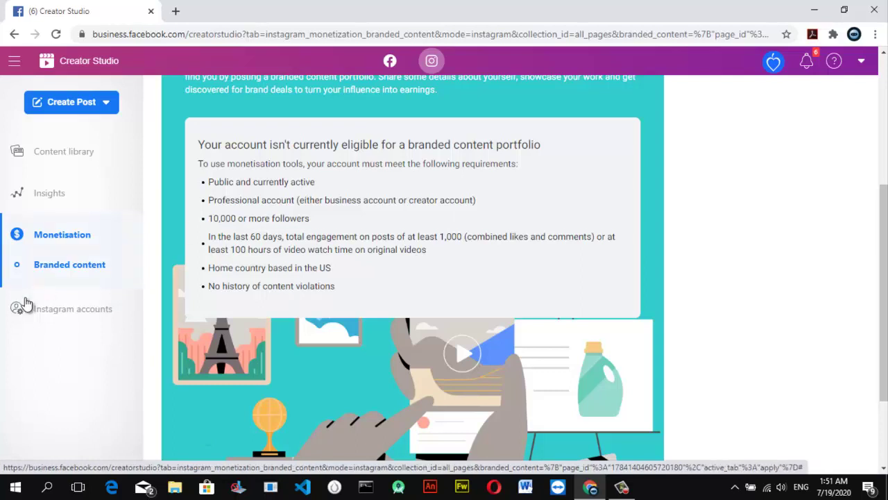
Go to Instagram accounts and choose Add Instagram Account
{"action": "left_click", "coordinate": [81, 309]}
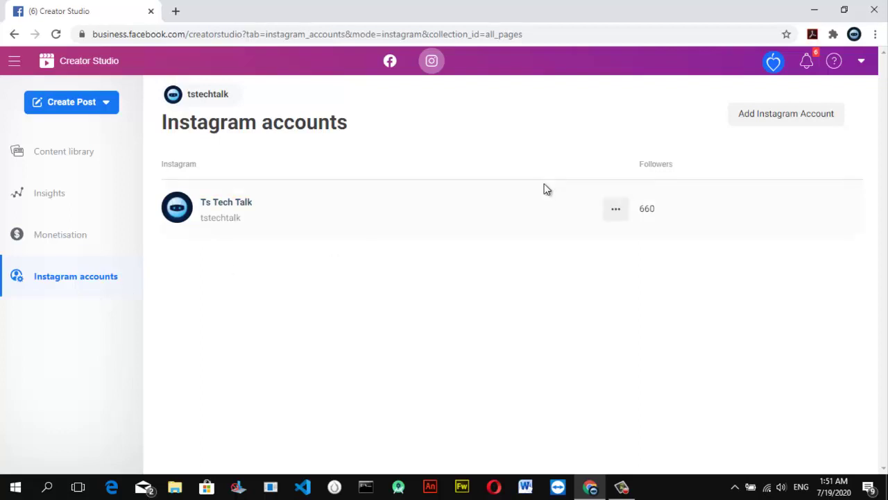
{"action": "left_click", "coordinate": [815, 114]}
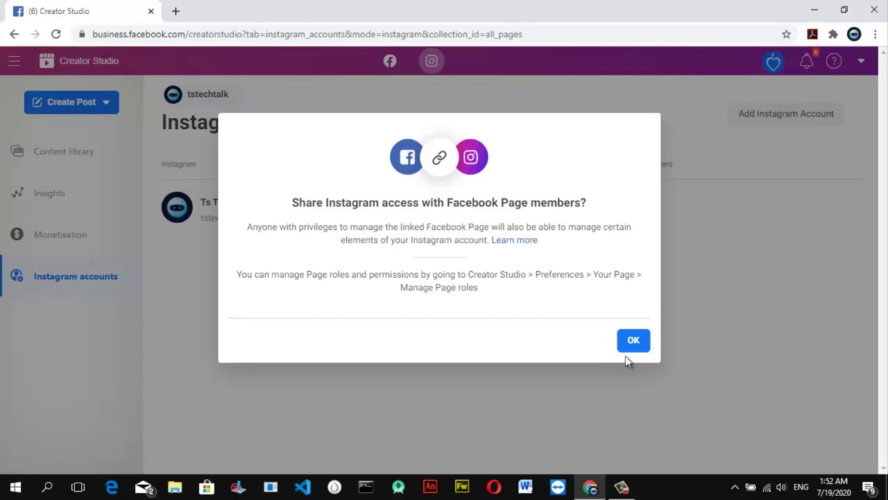
Accept the access-sharing notice with OK and close the Instagram login window
{"action": "left_click", "coordinate": [637, 338]}
{"action": "left_click", "coordinate": [637, 340]}
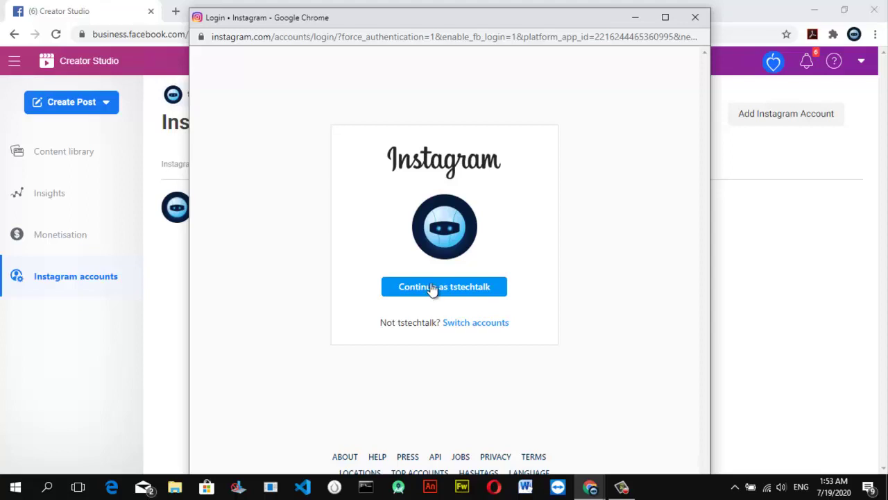
{"action": "left_click", "coordinate": [696, 23]}
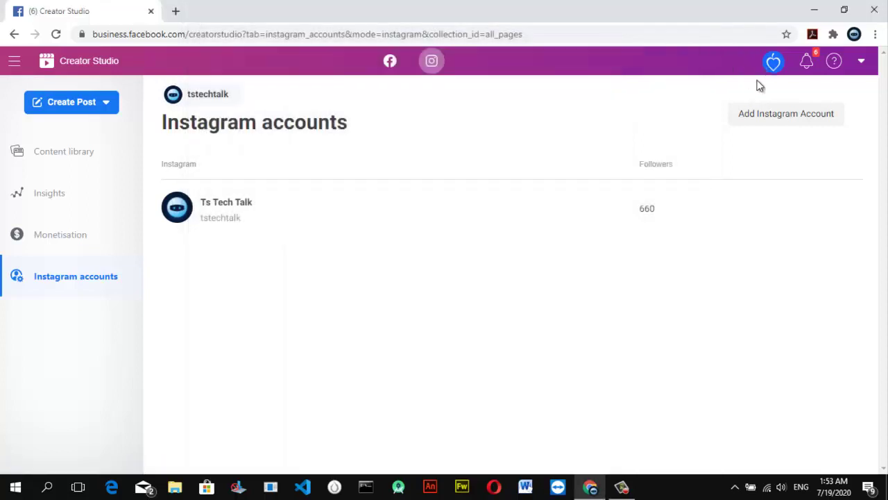
View the business notifications, then show the help menu with its tour option
{"action": "left_click", "coordinate": [806, 64]}
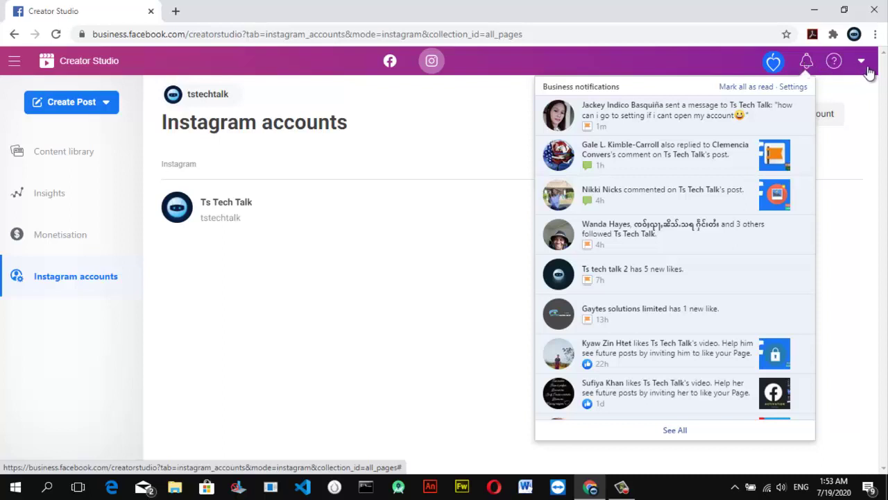
{"action": "left_click", "coordinate": [836, 64]}
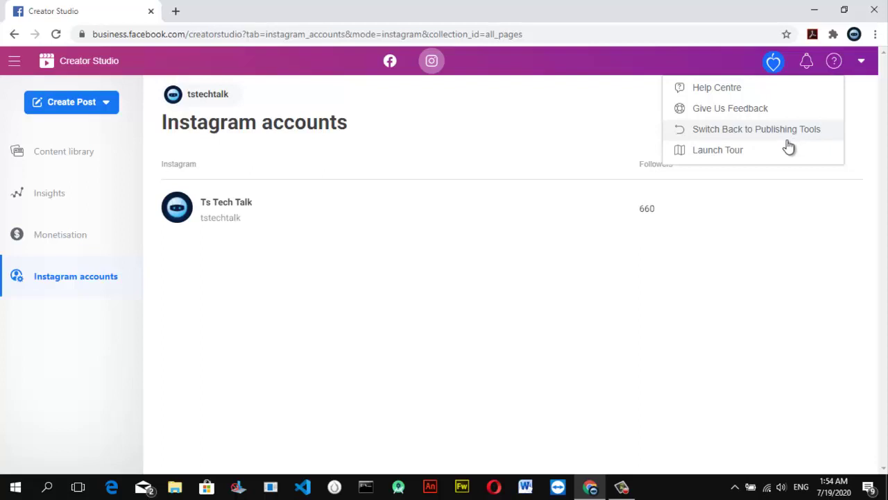
Launch the Home page product tour and browse the Home dashboard showing 11.1K minutes viewed
{"action": "left_click", "coordinate": [748, 152]}
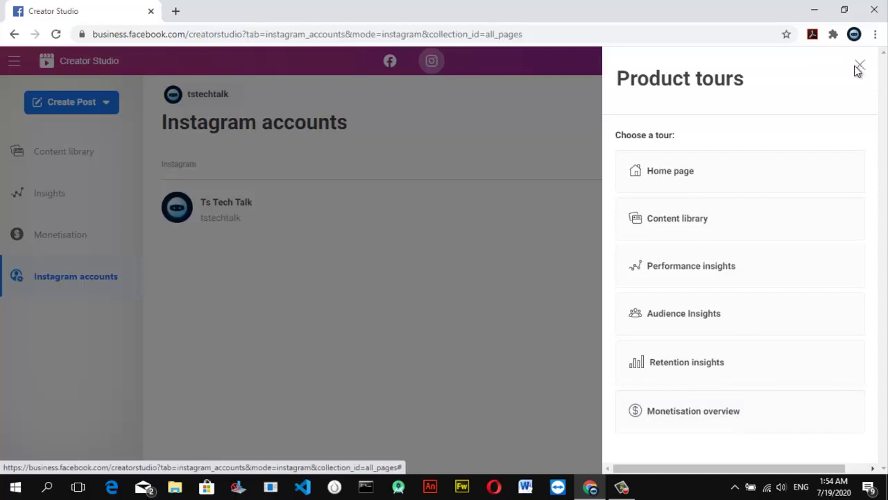
{"action": "left_click", "coordinate": [698, 156]}
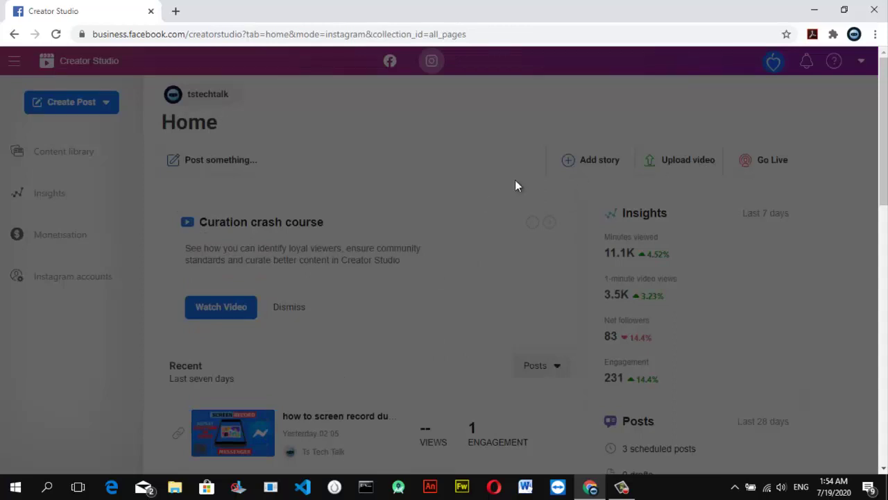
{"action": "scroll", "coordinate": [444, 278], "scroll_direction": "down", "scroll_amount": 10}
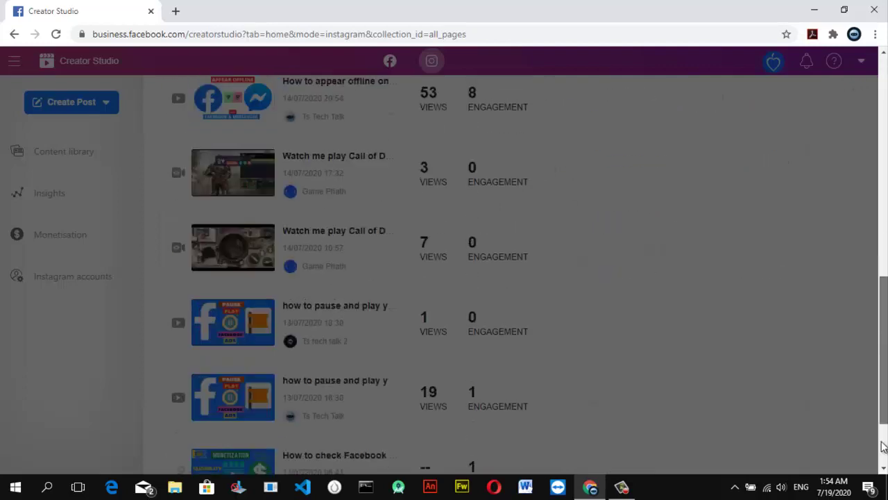
{"action": "scroll", "coordinate": [444, 278], "scroll_direction": "up", "scroll_amount": 7}
{"action": "scroll", "coordinate": [838, 180], "scroll_direction": "up", "scroll_amount": 4}
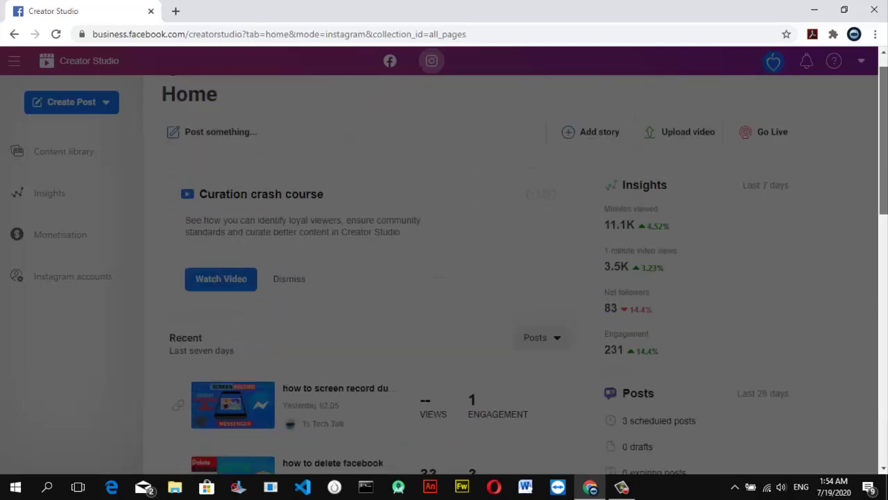